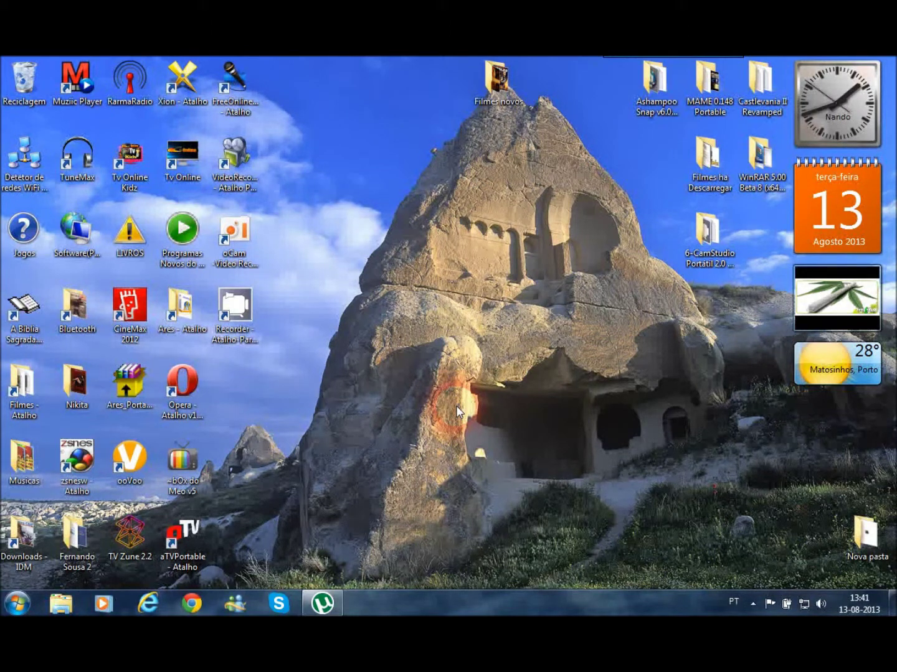
Launch CamStudio Recorder from the desktop and review its recording, region, audio and effects options
{"action": "double_click", "coordinate": [232, 310]}
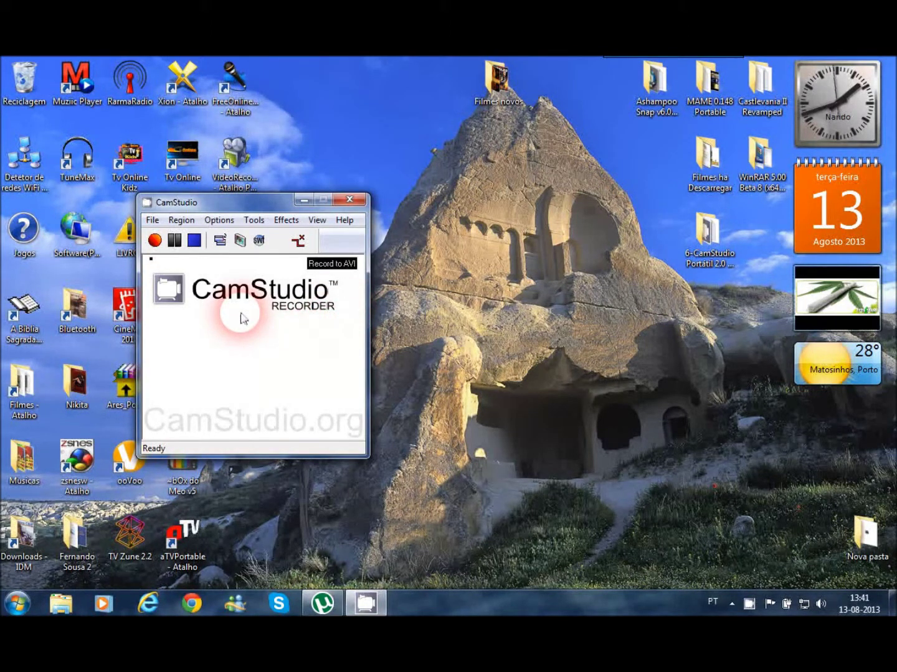
{"action": "left_click", "coordinate": [152, 222]}
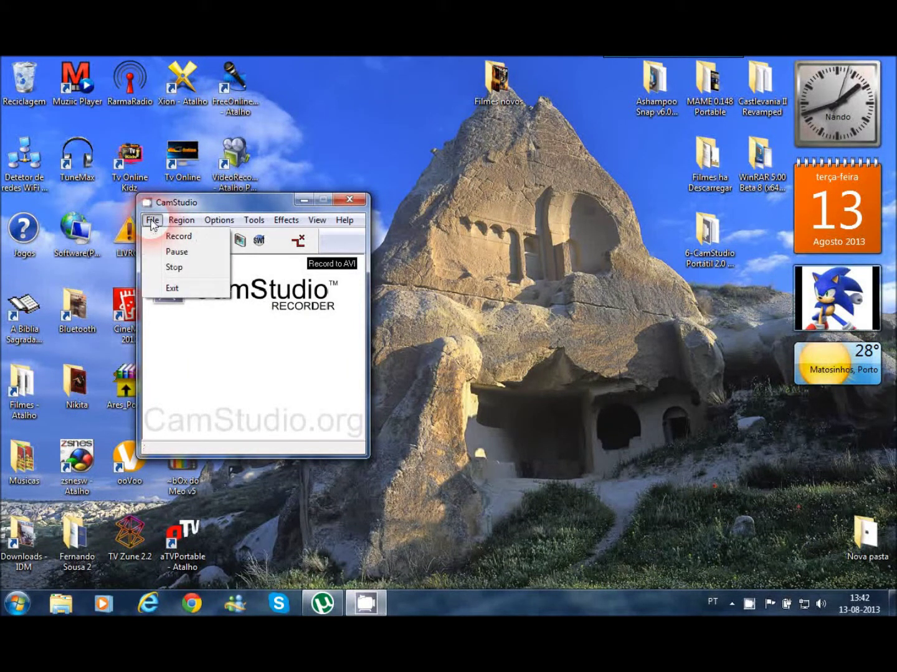
{"action": "mouse_move", "coordinate": [178, 228]}
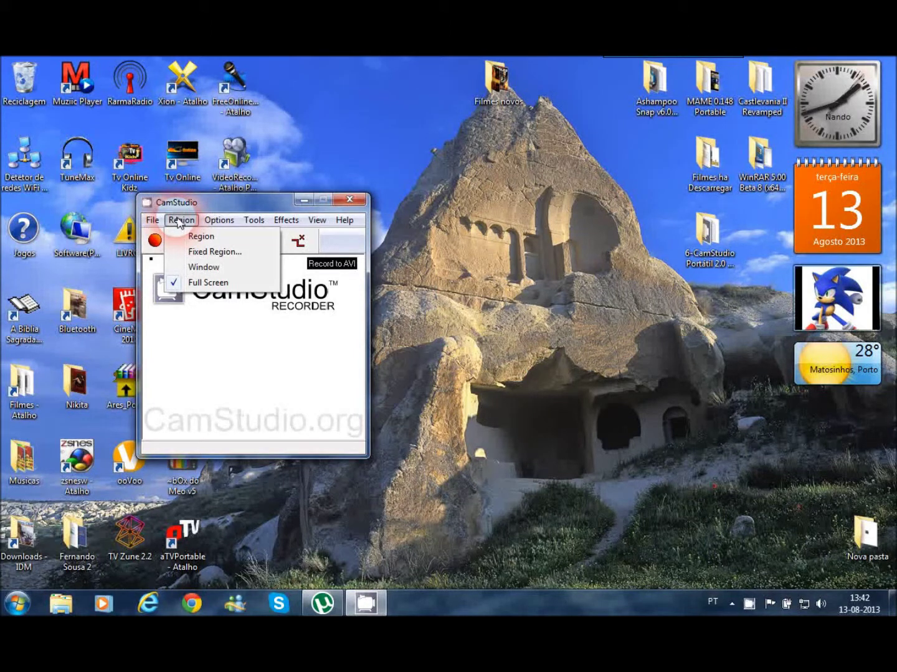
{"action": "mouse_move", "coordinate": [215, 224]}
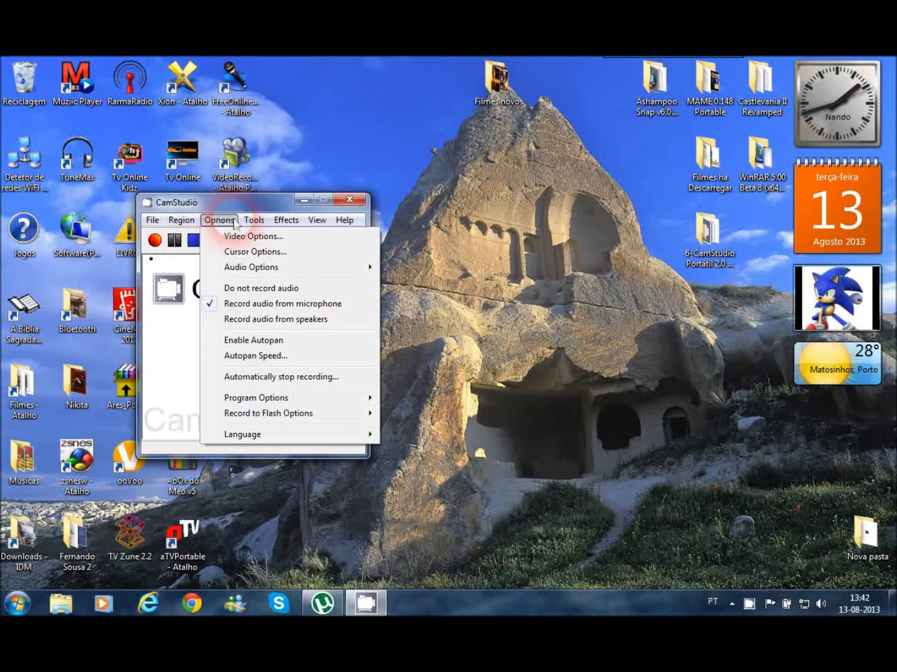
{"action": "mouse_move", "coordinate": [281, 221]}
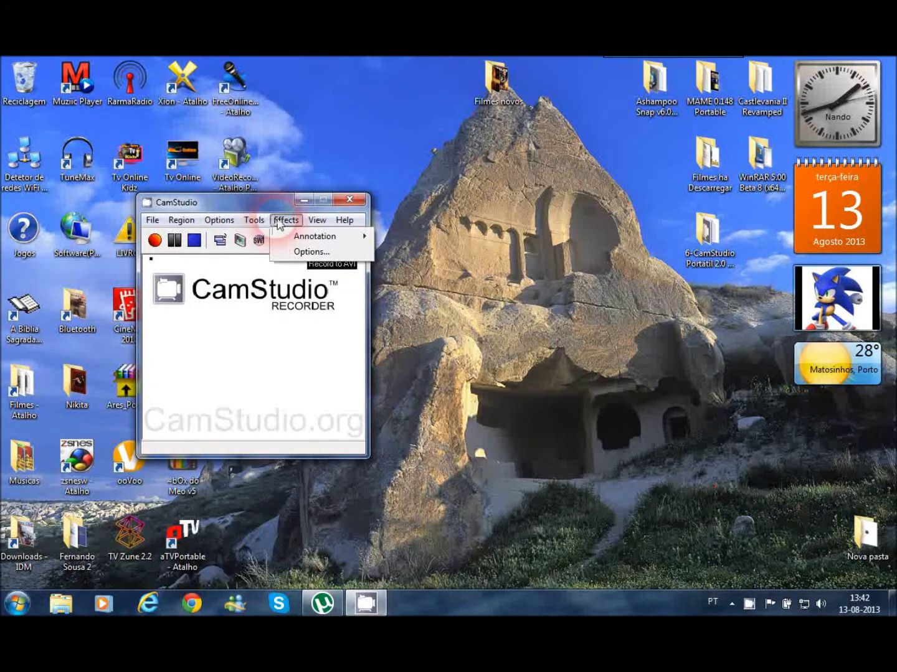
{"action": "mouse_move", "coordinate": [345, 221]}
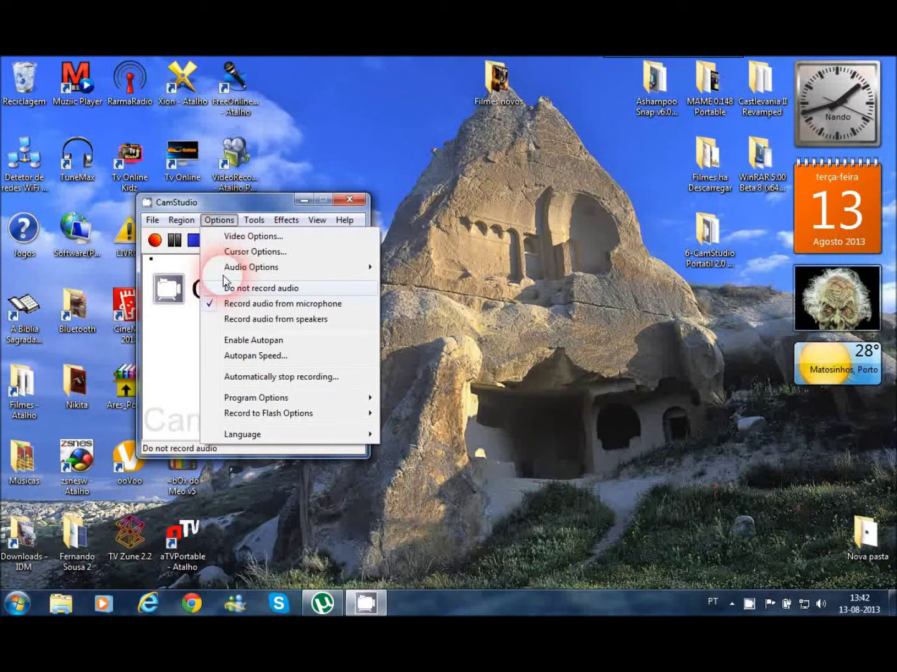
{"action": "mouse_move", "coordinate": [231, 434]}
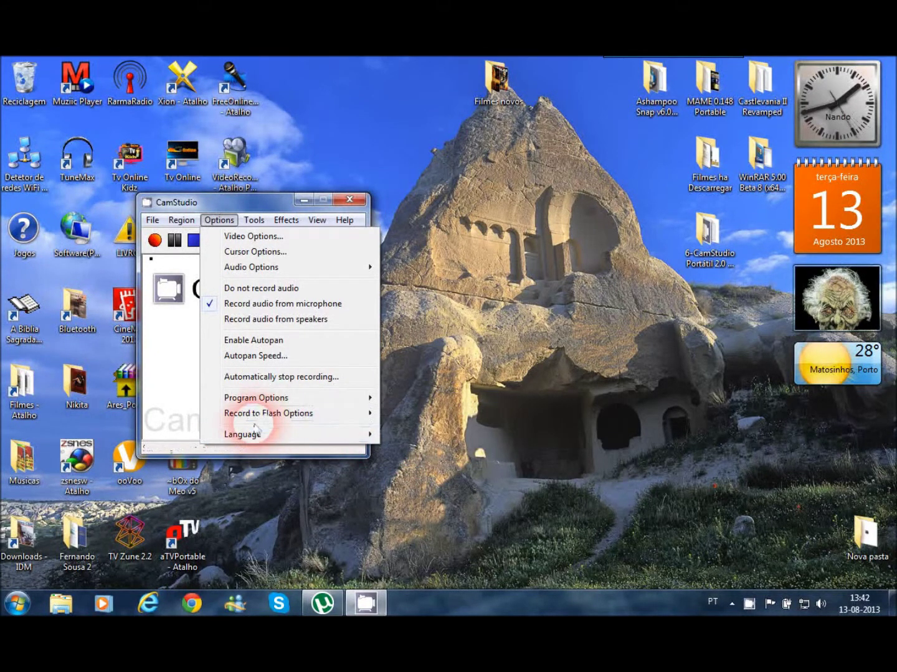
{"action": "mouse_move", "coordinate": [255, 415]}
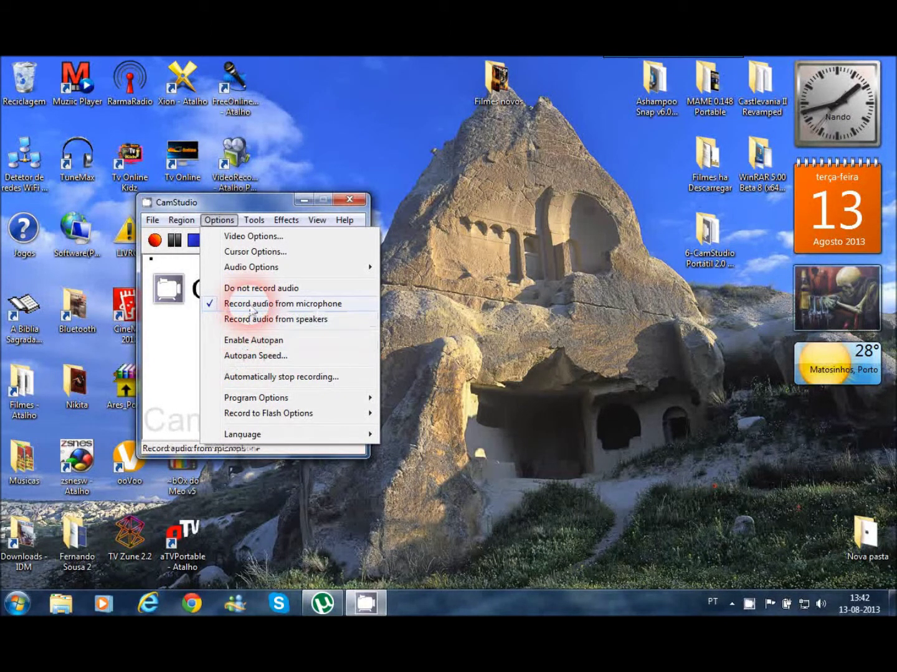
{"action": "mouse_move", "coordinate": [243, 272]}
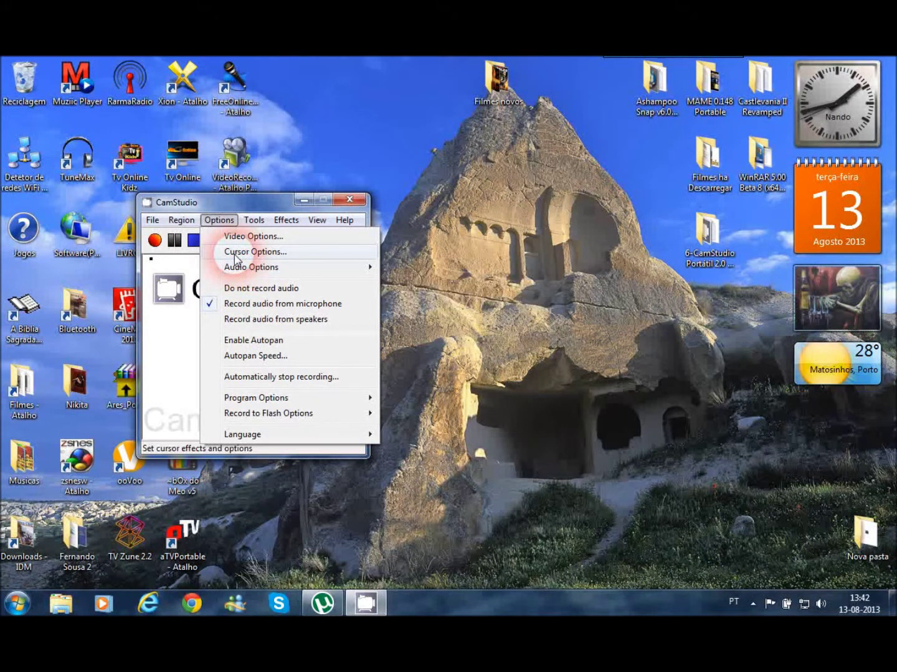
Review the cursor display and highlight settings, including the colour choices for the cursor highlight
{"action": "left_click", "coordinate": [239, 252]}
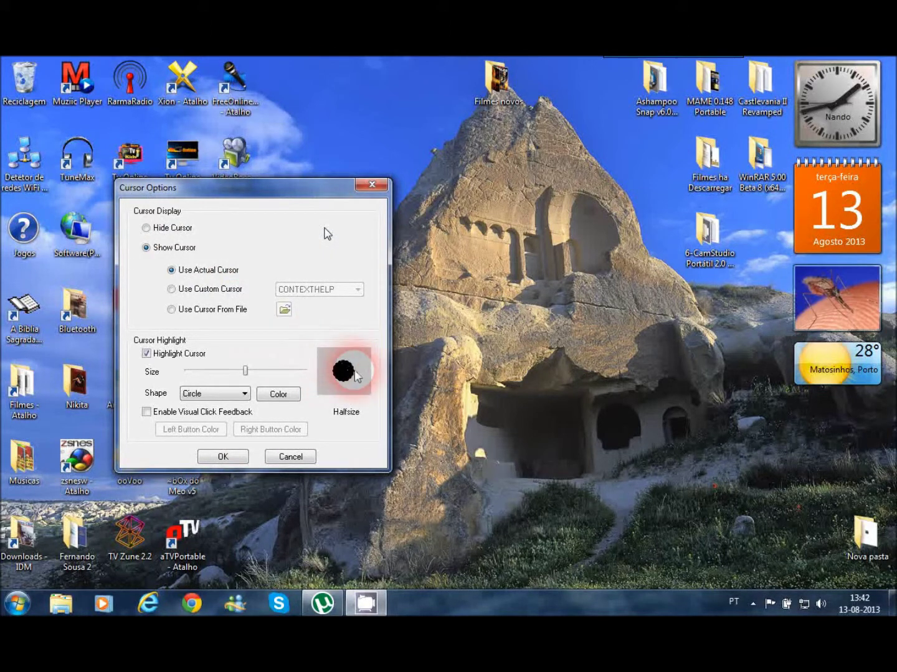
{"action": "left_click", "coordinate": [278, 394]}
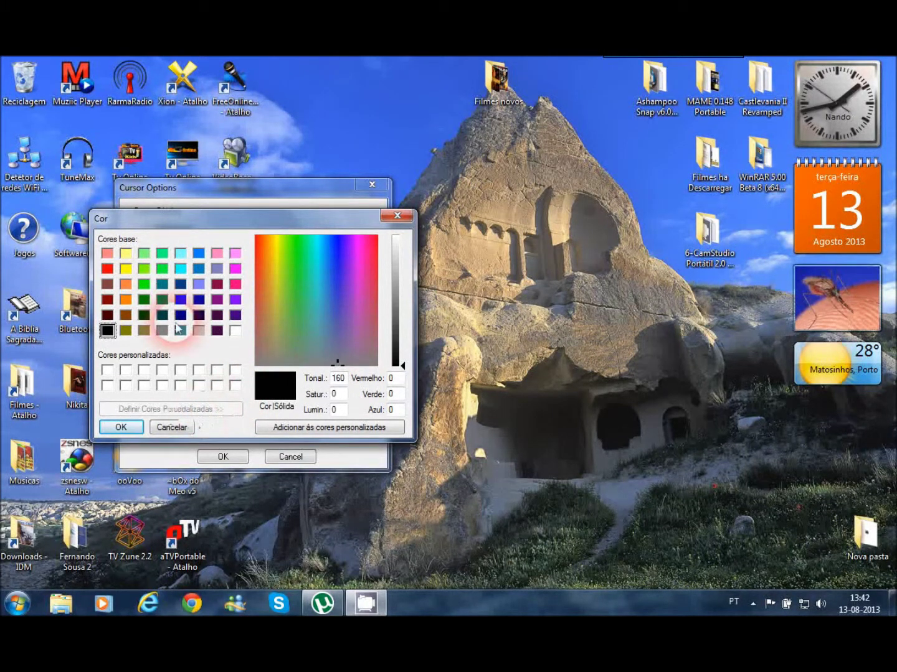
{"action": "left_click", "coordinate": [403, 218]}
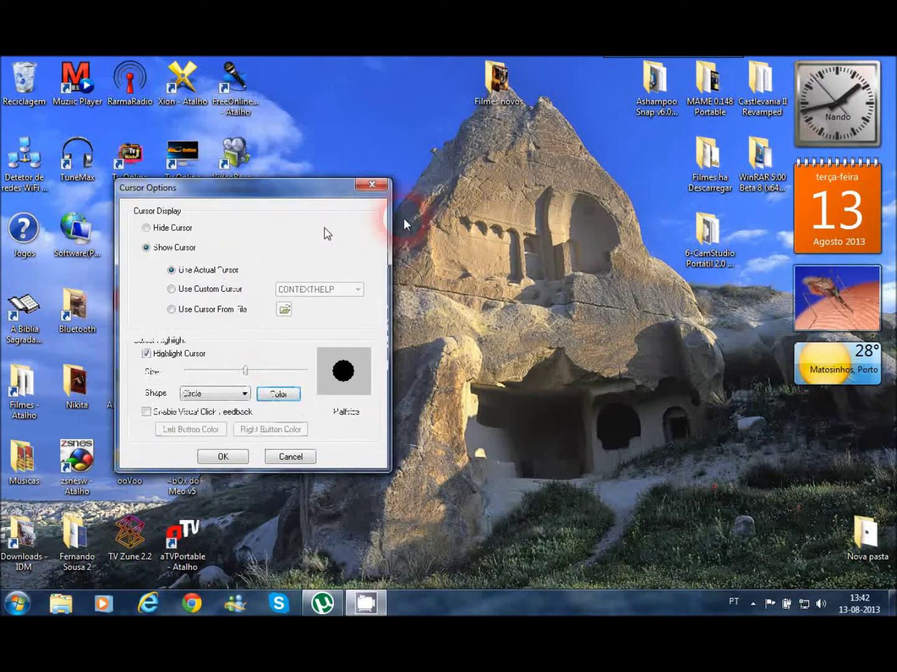
{"action": "left_click", "coordinate": [376, 185]}
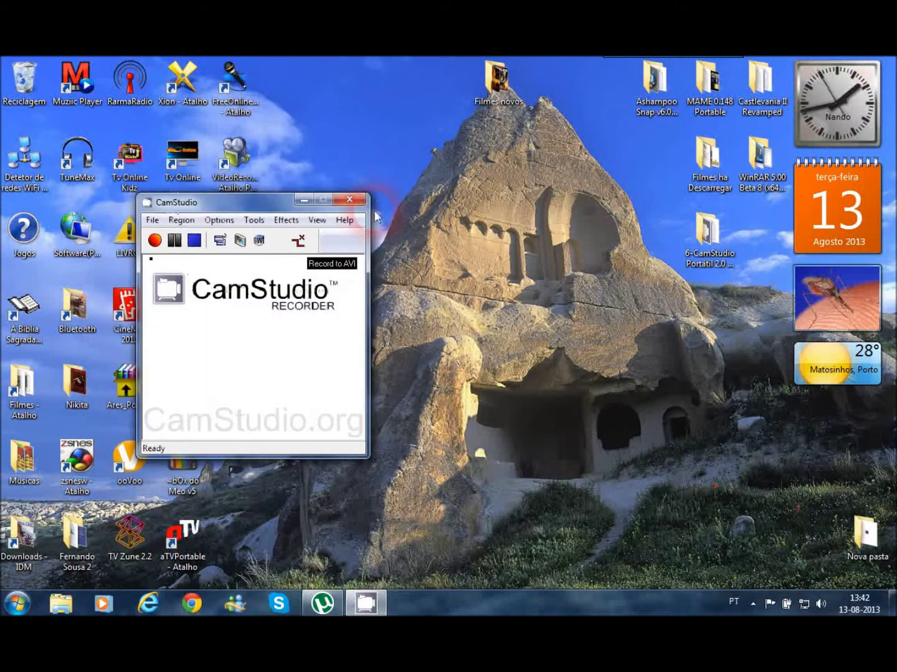
Check the recorder's video options and the list of available compressors
{"action": "left_click", "coordinate": [220, 221]}
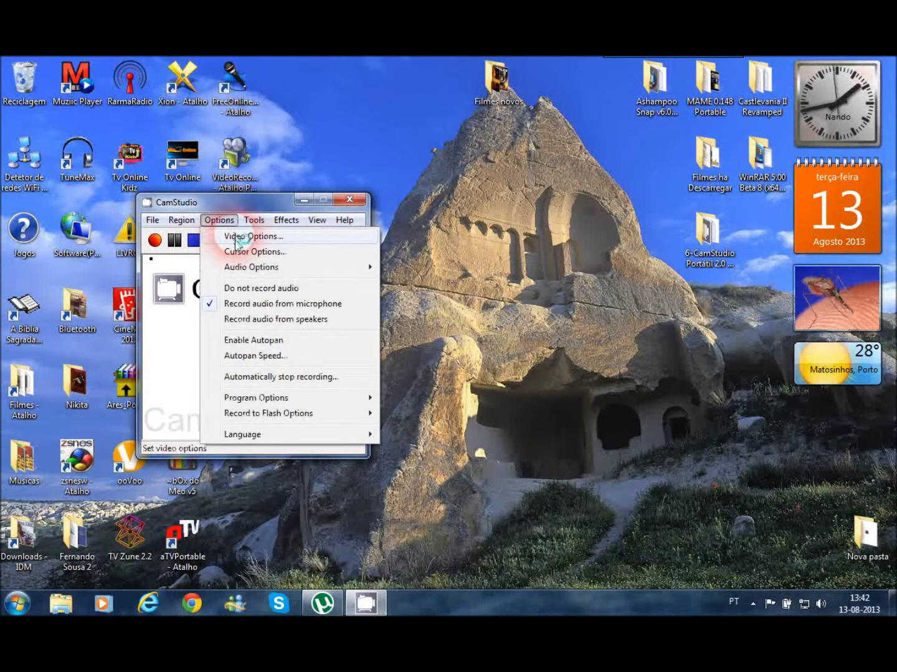
{"action": "left_click", "coordinate": [267, 238]}
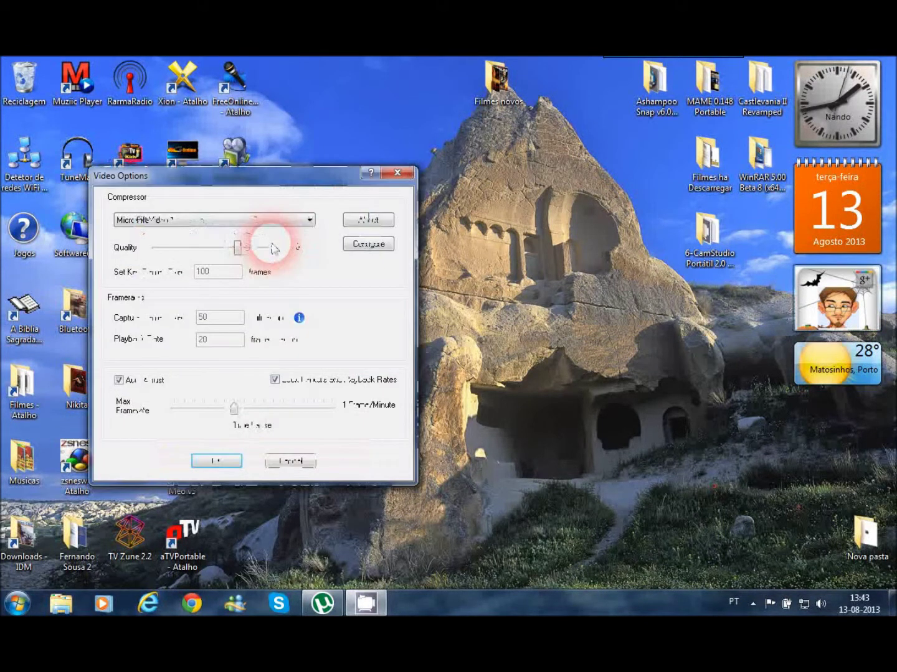
{"action": "left_click", "coordinate": [310, 221]}
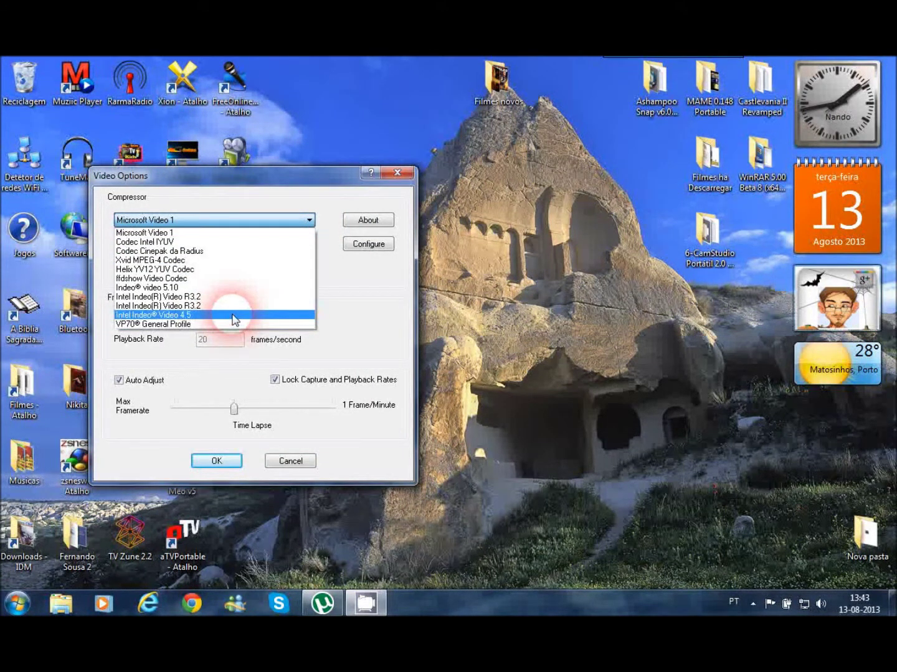
{"action": "left_click", "coordinate": [305, 218]}
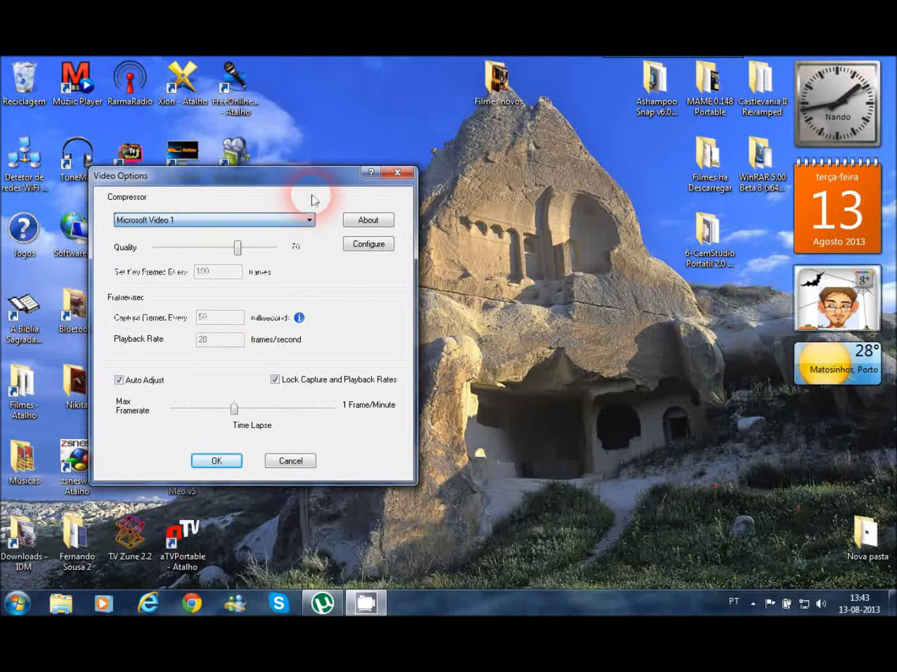
{"action": "left_click", "coordinate": [216, 461]}
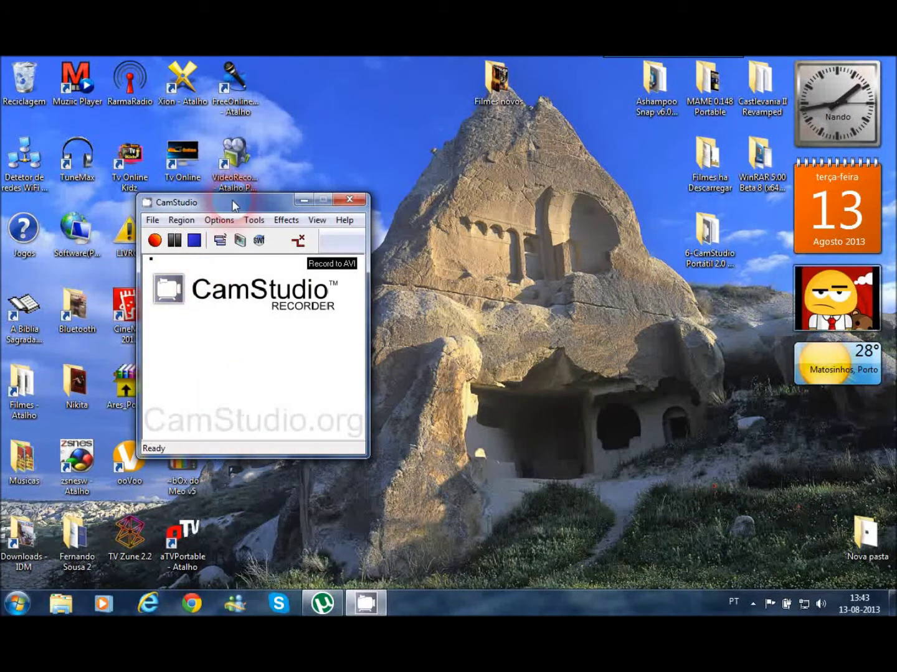
{"action": "left_click", "coordinate": [254, 221]}
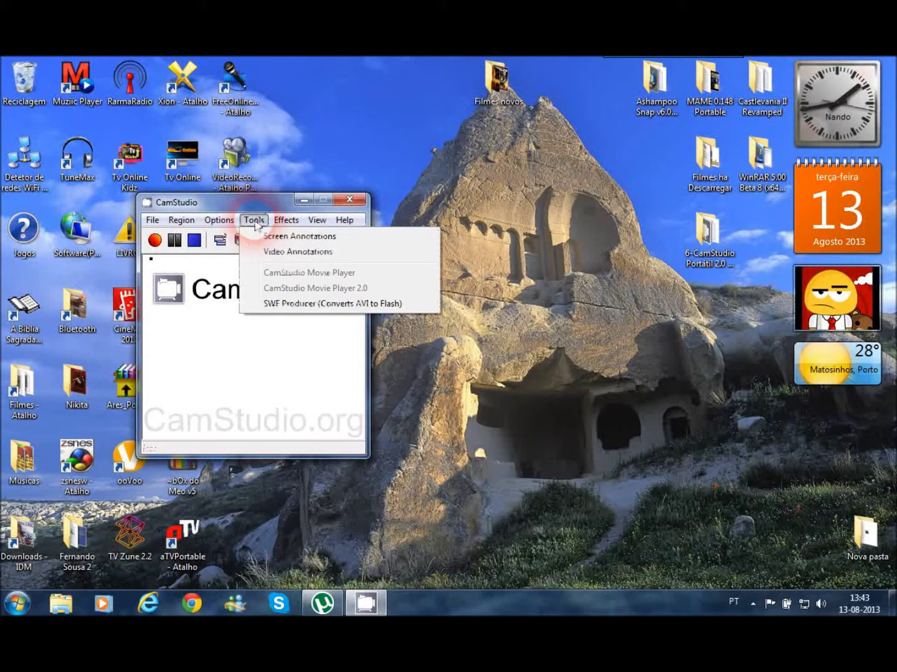
{"action": "mouse_move", "coordinate": [224, 221]}
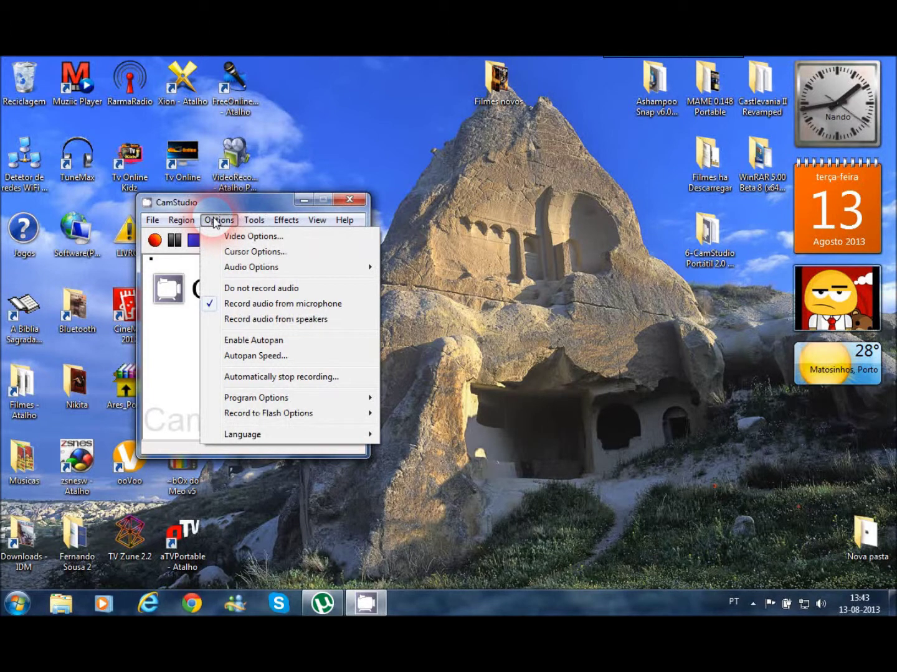
{"action": "mouse_move", "coordinate": [185, 227]}
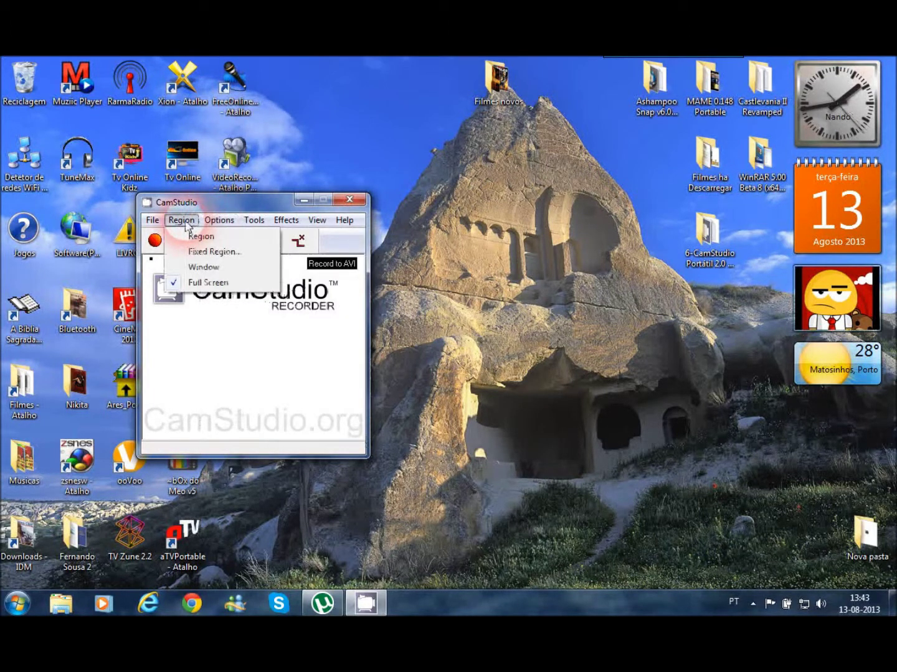
{"action": "mouse_move", "coordinate": [153, 220]}
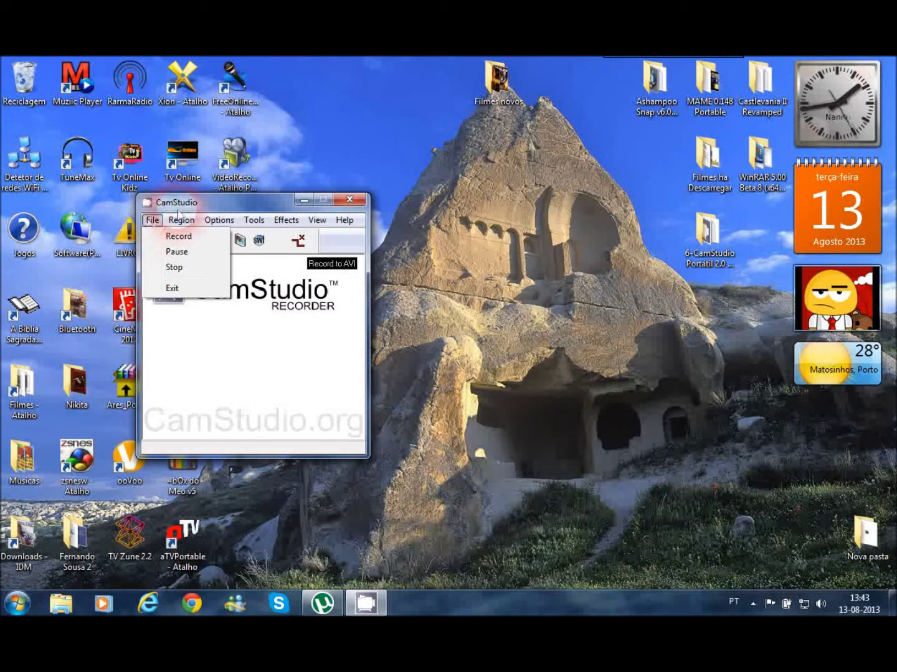
{"action": "mouse_move", "coordinate": [343, 225]}
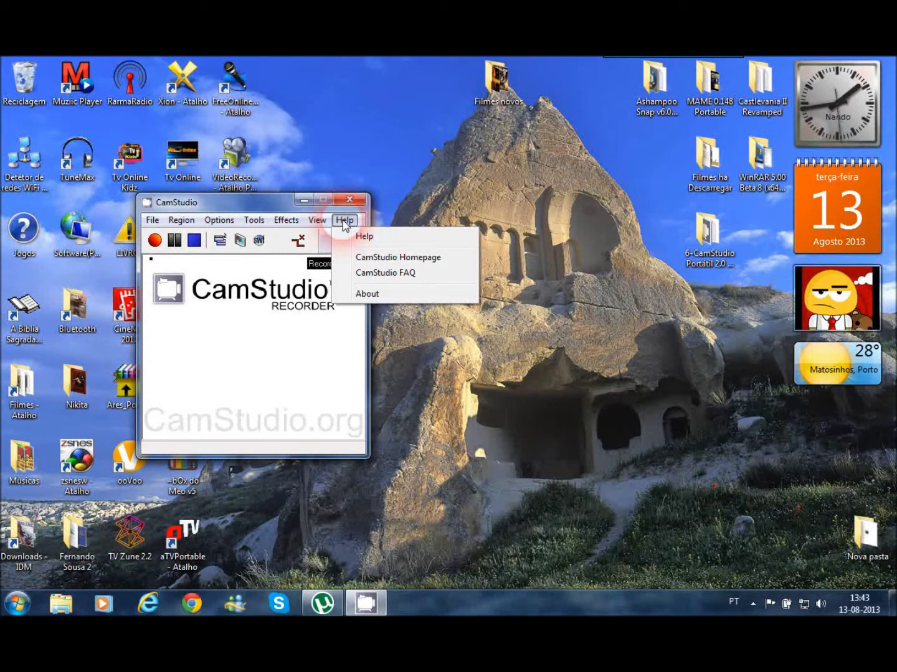
{"action": "mouse_move", "coordinate": [292, 224]}
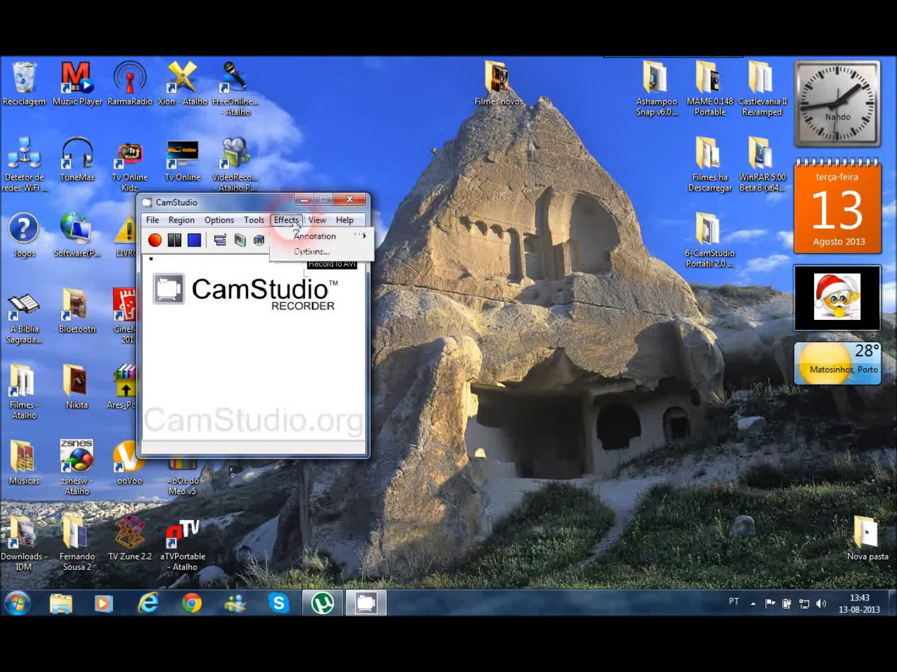
{"action": "left_click", "coordinate": [231, 203]}
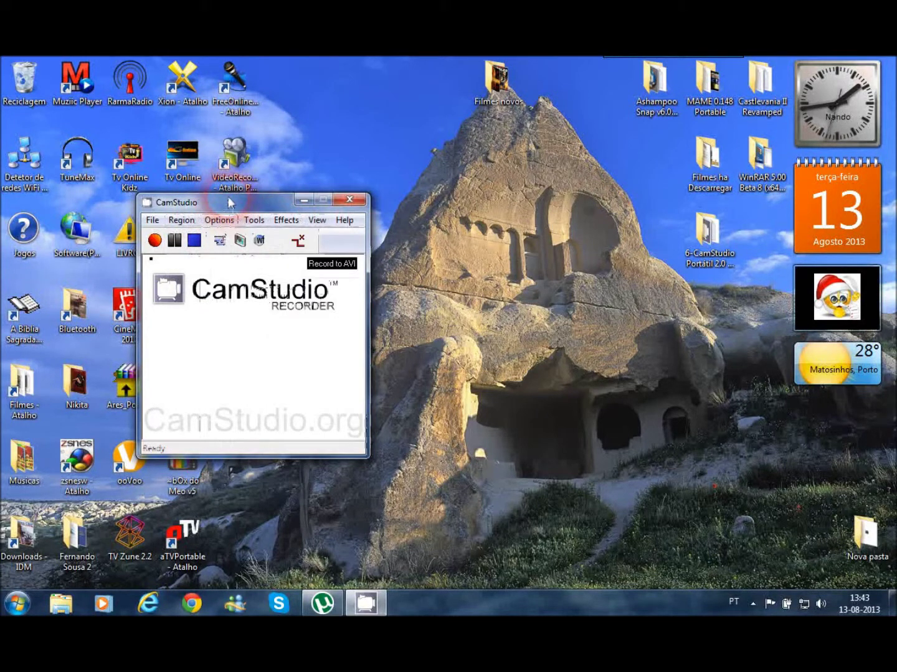
Start a full-screen recording and sweep two selection rectangles across the empty middle of the desktop
{"action": "left_click", "coordinate": [156, 247]}
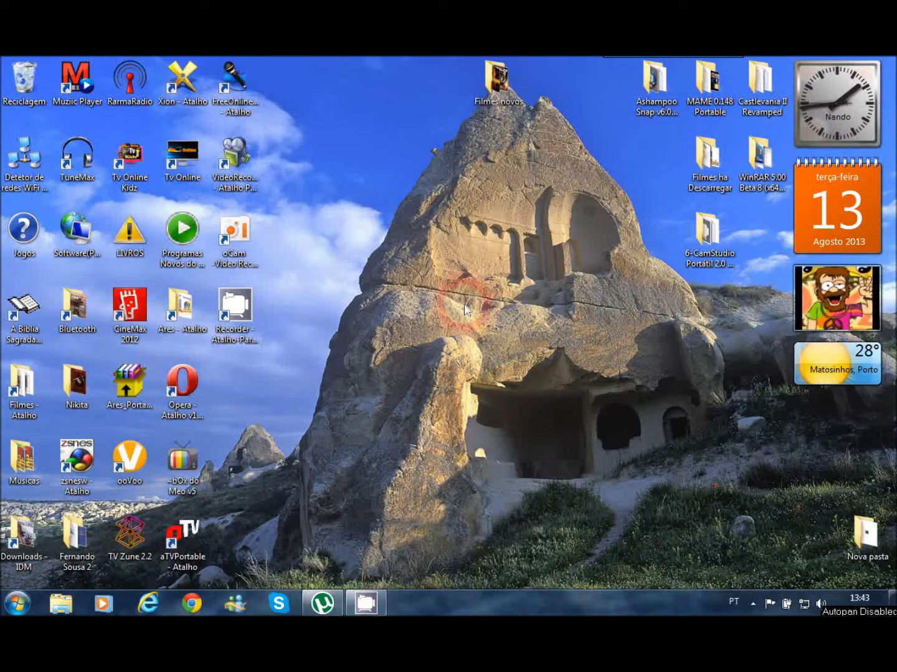
{"action": "left_click_drag", "start_coordinate": [359, 162], "coordinate": [548, 274]}
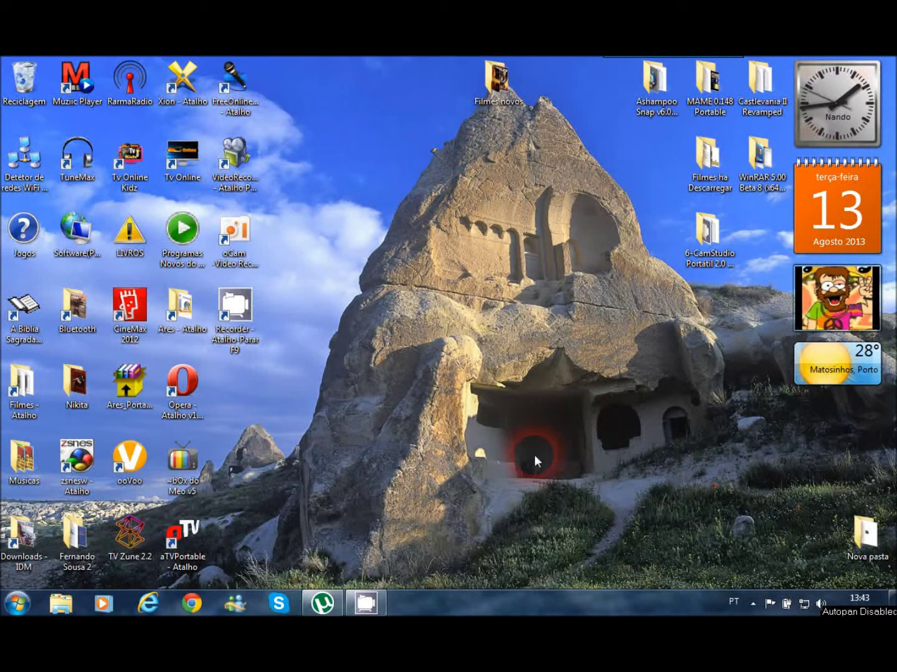
{"action": "left_click_drag", "start_coordinate": [365, 191], "coordinate": [598, 471]}
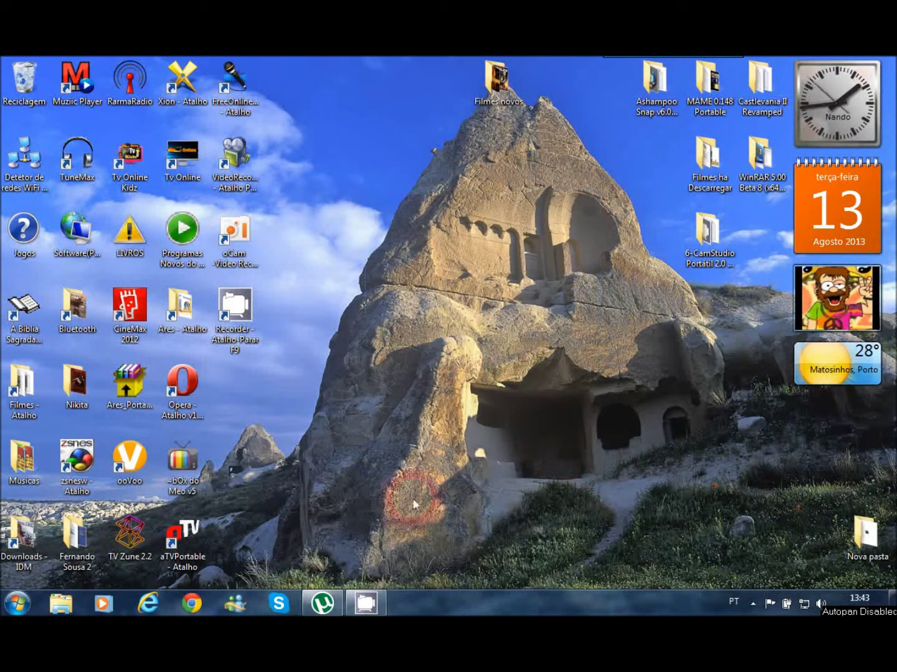
Switch to TV Zune 2.2, play the SYFY channel briefly as recording content, and close the player
{"action": "double_click", "coordinate": [133, 533]}
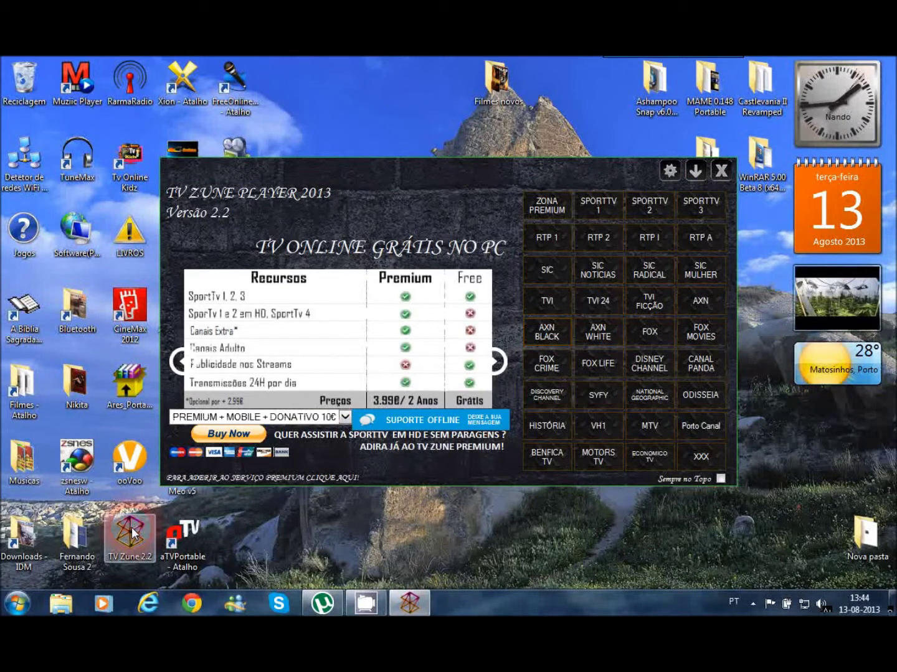
{"action": "left_click", "coordinate": [232, 486]}
{"action": "left_click", "coordinate": [601, 398]}
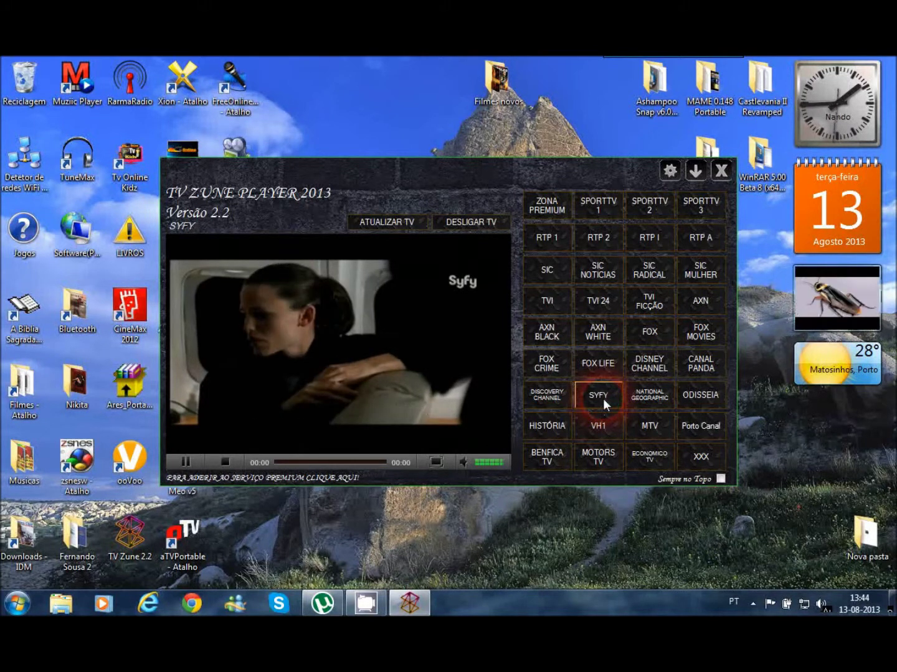
{"action": "left_click", "coordinate": [227, 465]}
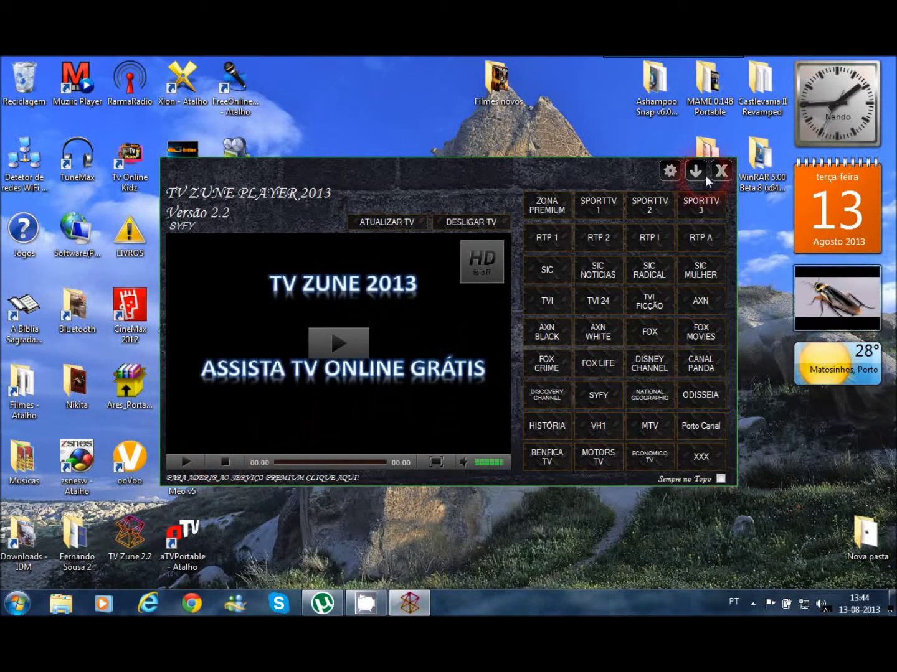
{"action": "left_click", "coordinate": [721, 180]}
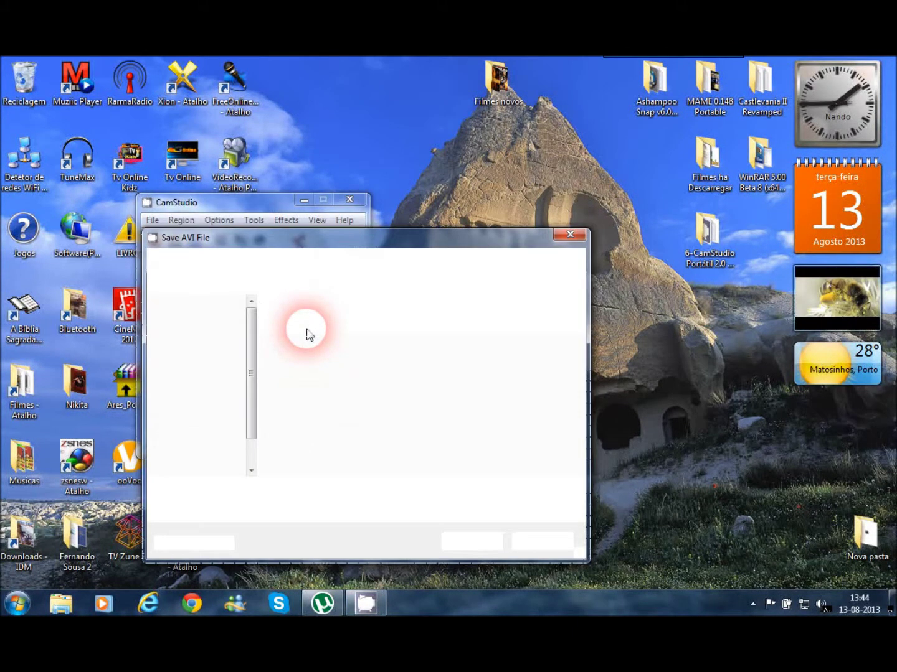
Save the finished recording as an AVI file named 11 in the Vídeos library
{"action": "left_click", "coordinate": [261, 492]}
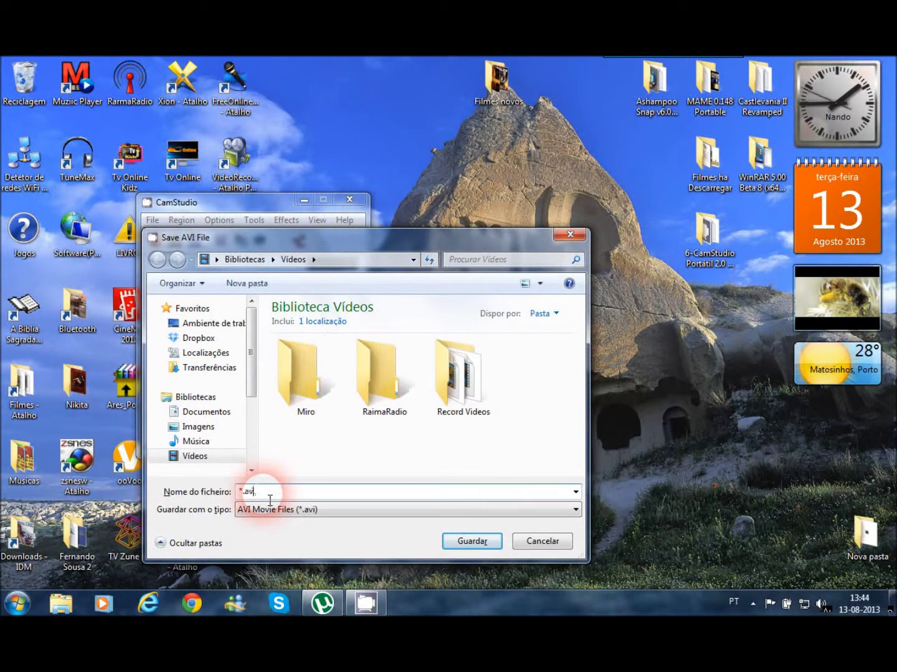
{"action": "key", "text": "BackSpace"}
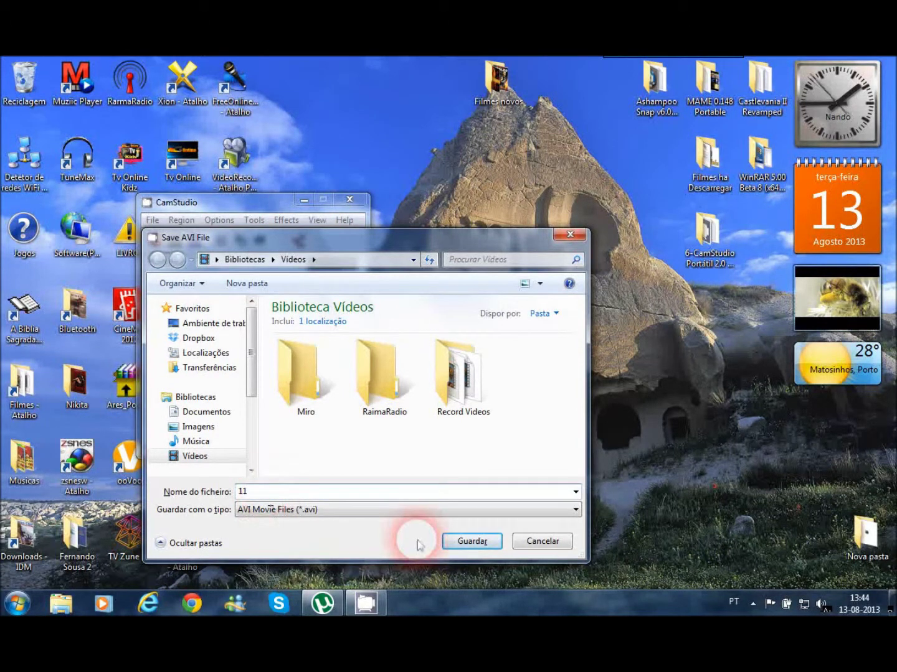
{"action": "left_click", "coordinate": [471, 541]}
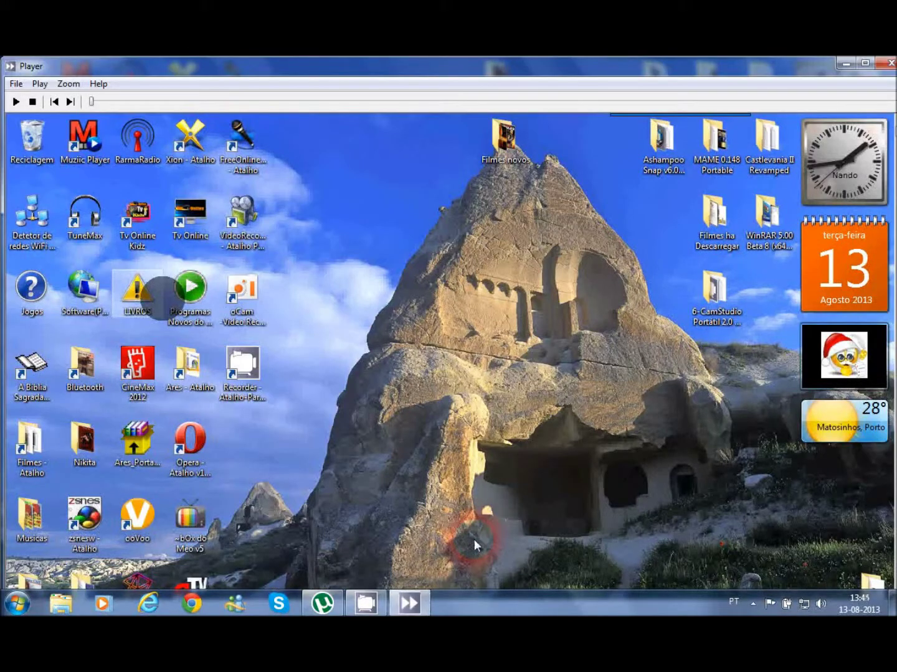
Play back the finished recording in the built-in player and close both the player and CamStudio Recorder
{"action": "left_click", "coordinate": [16, 102]}
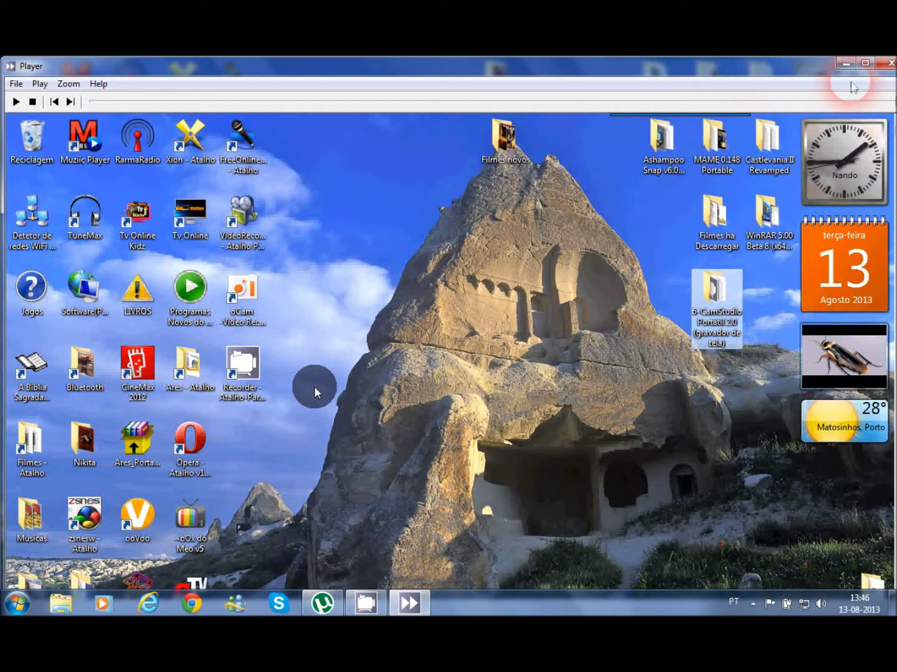
{"action": "left_click", "coordinate": [889, 64]}
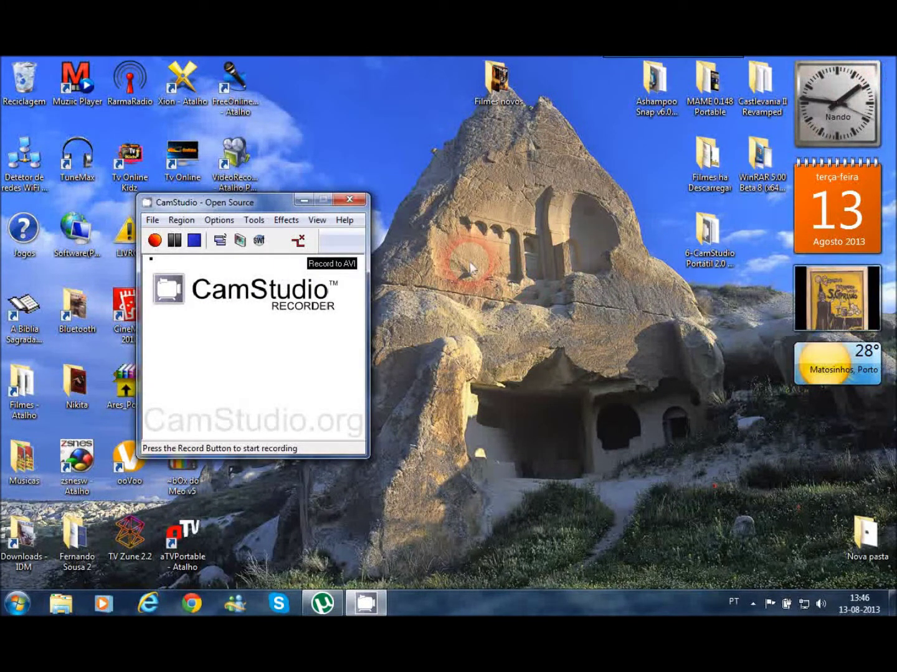
{"action": "left_click", "coordinate": [350, 200]}
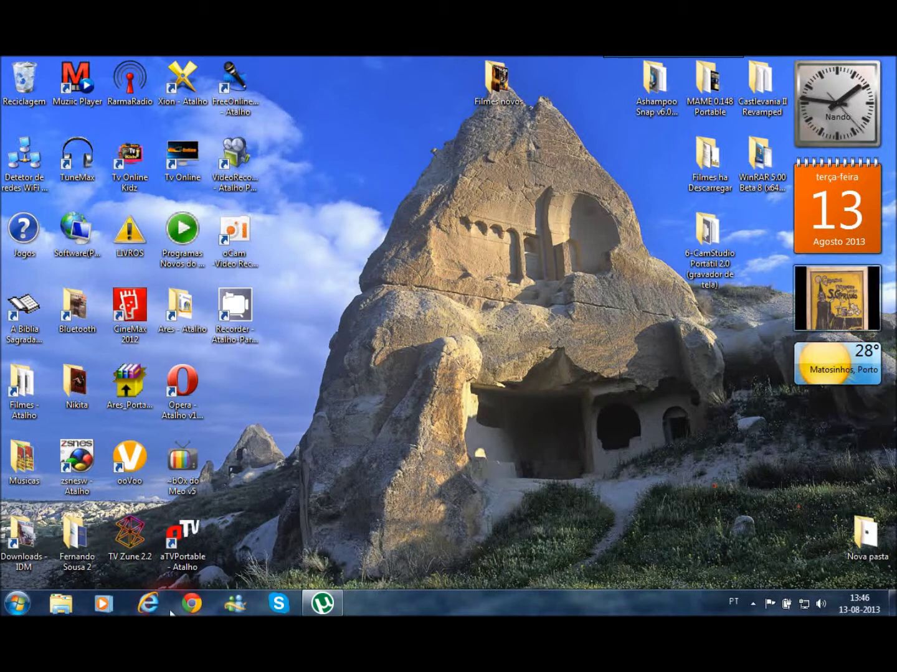
Switch to Windows Explorer, play the AVI file 11 from the Vídeos library, skip ahead through the SYFY footage to the end, and close the media player
{"action": "left_click", "coordinate": [61, 601]}
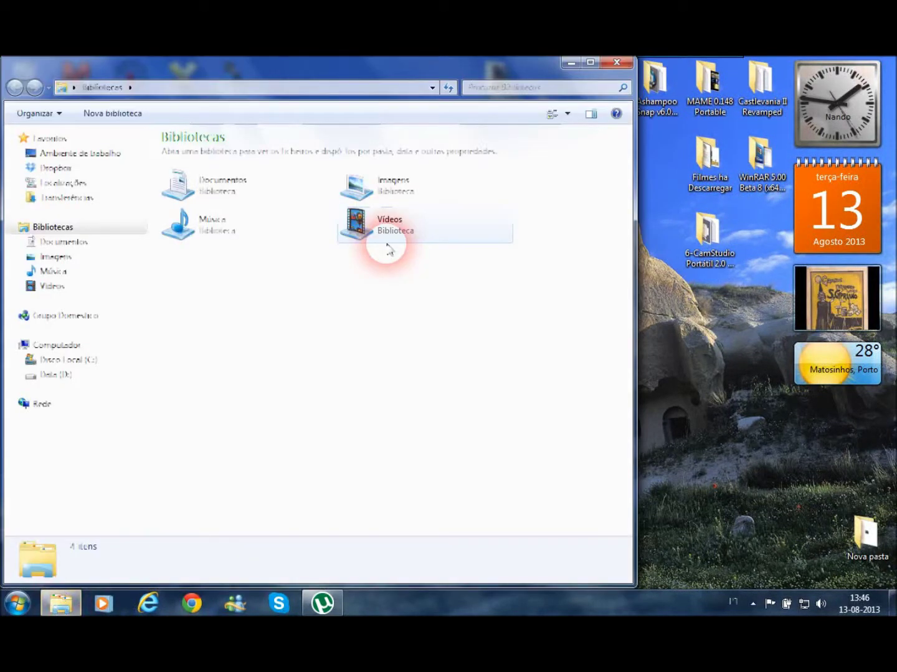
{"action": "double_click", "coordinate": [370, 215]}
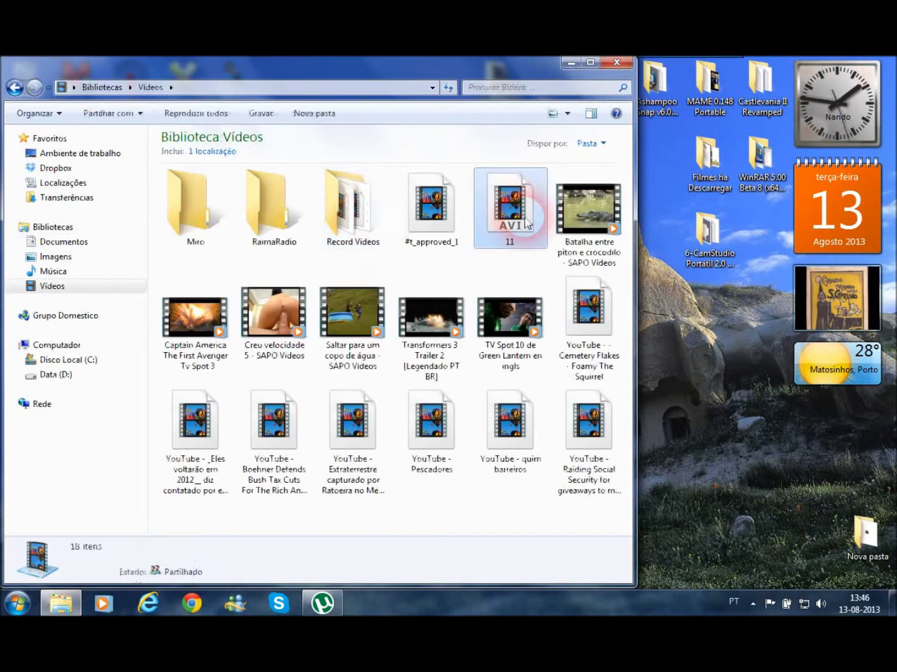
{"action": "double_click", "coordinate": [526, 223]}
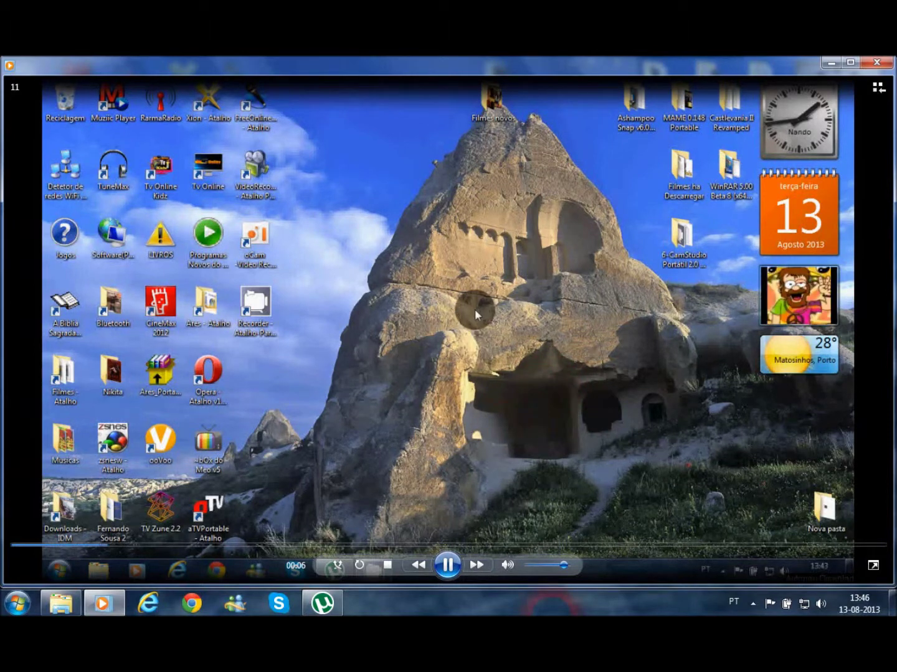
{"action": "left_click", "coordinate": [574, 546]}
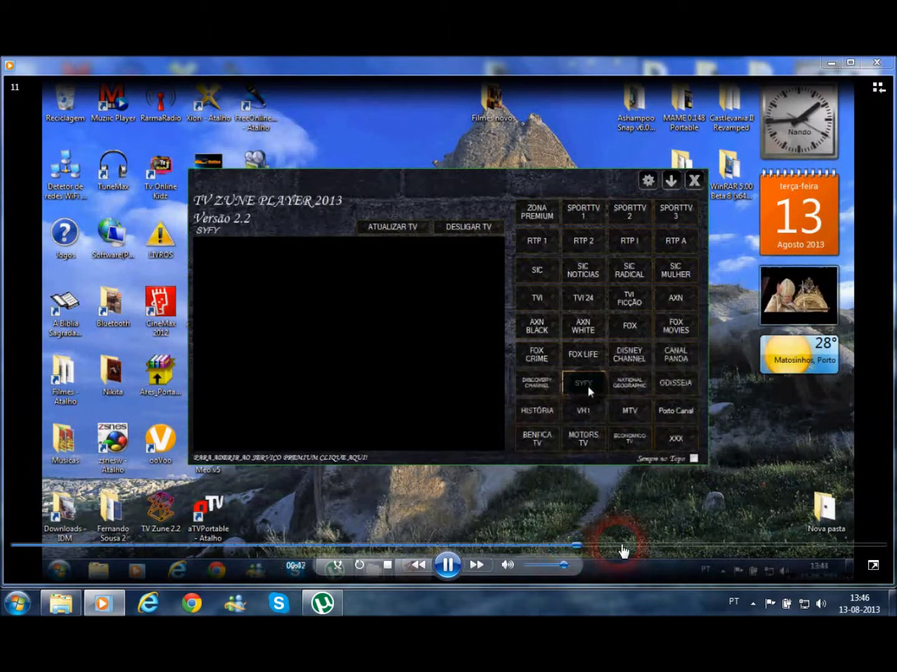
{"action": "left_click", "coordinate": [662, 546]}
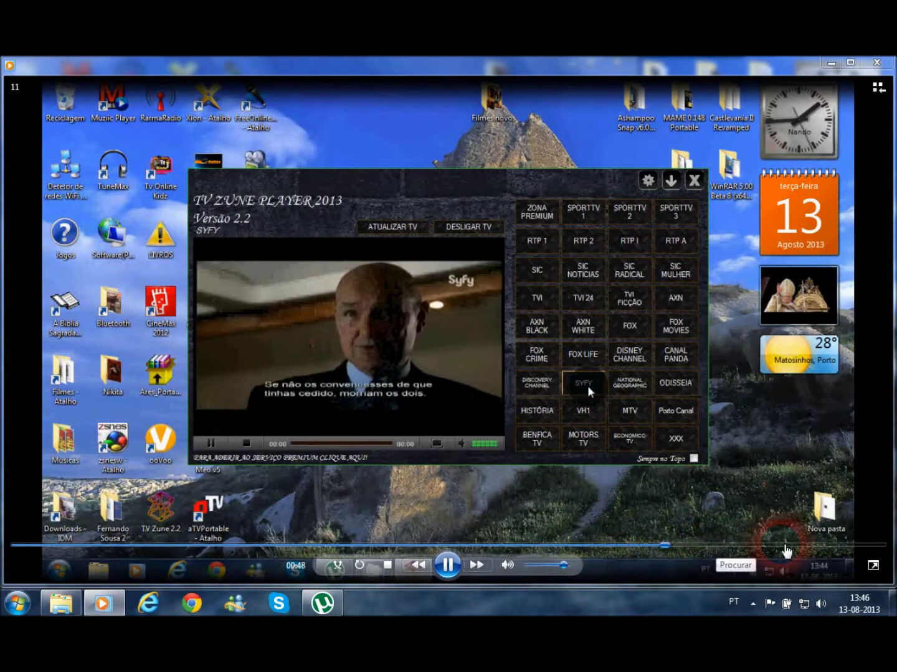
{"action": "left_click", "coordinate": [799, 547]}
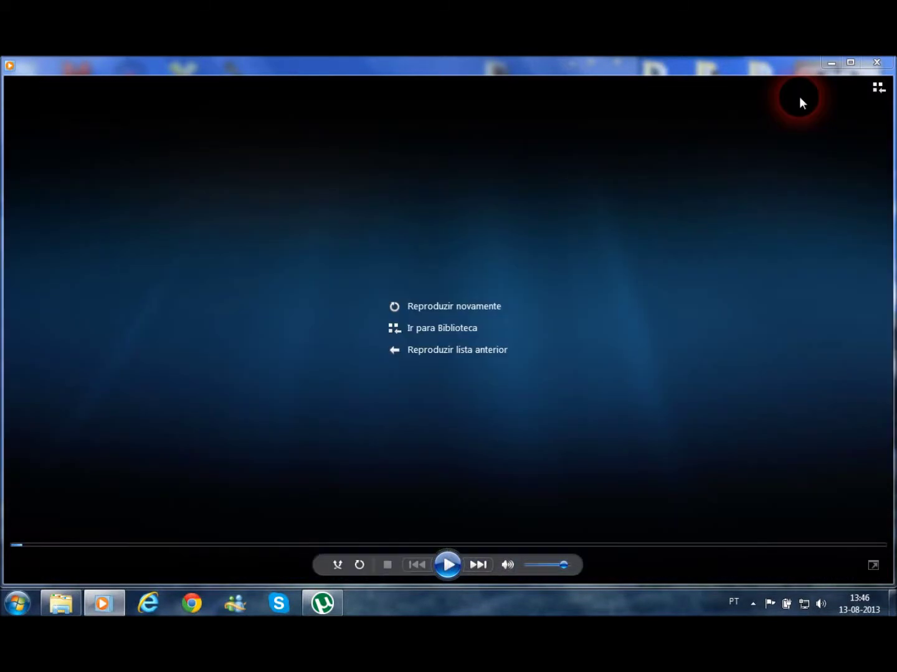
{"action": "left_click", "coordinate": [876, 62]}
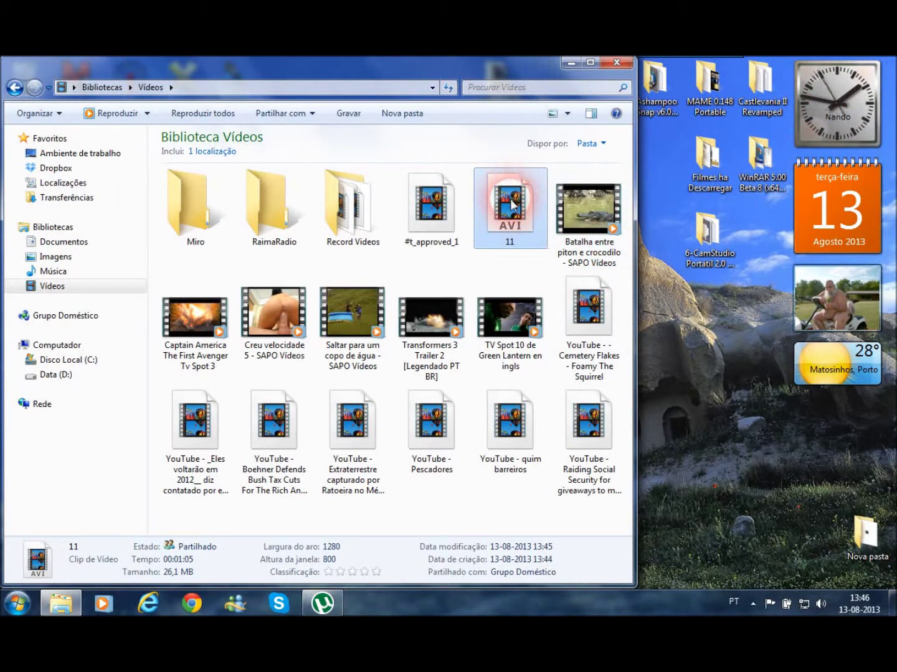
Delete the AVI file 11 from the Vídeos library to the Recycle Bin and close the library window
{"action": "key", "text": "Delete"}
{"action": "left_click", "coordinate": [492, 387]}
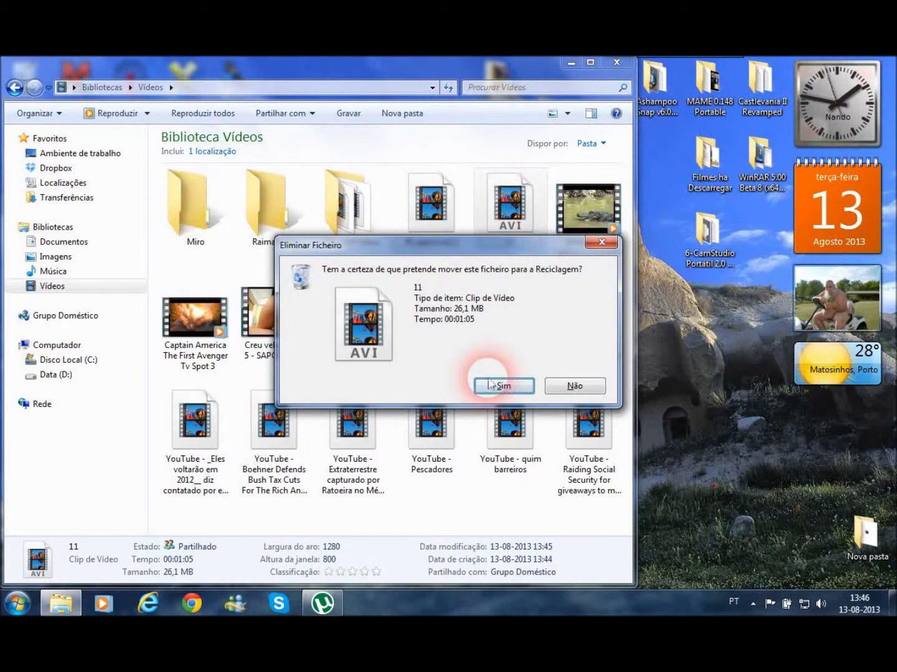
{"action": "left_click", "coordinate": [615, 65]}
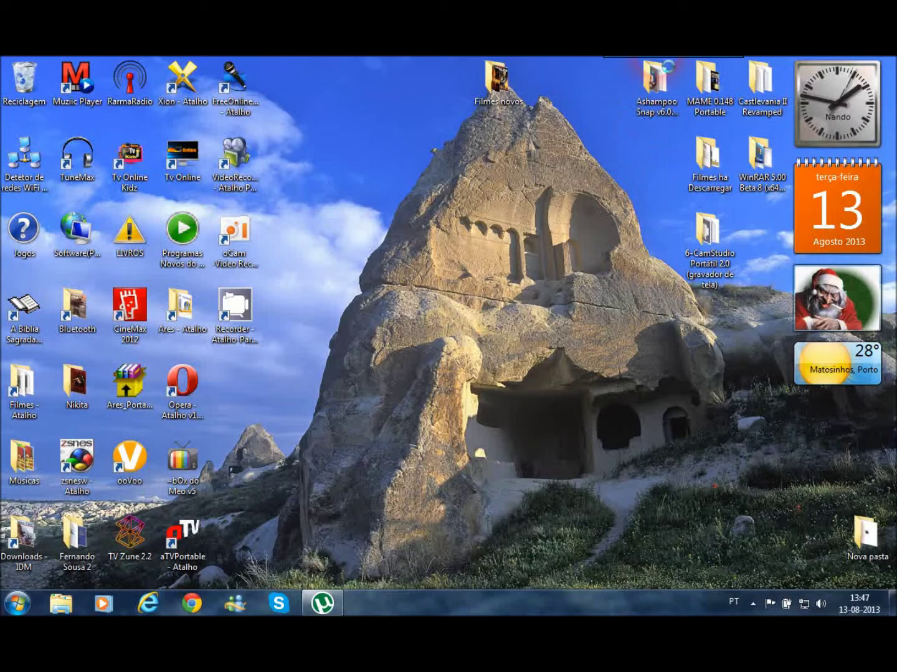
{"action": "mouse_move", "coordinate": [841, 59]}
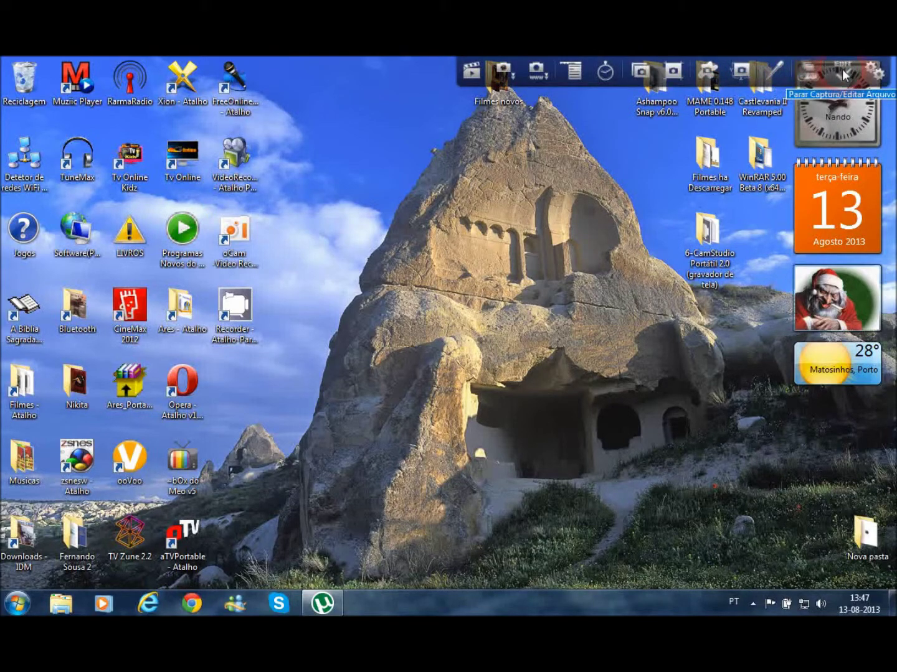